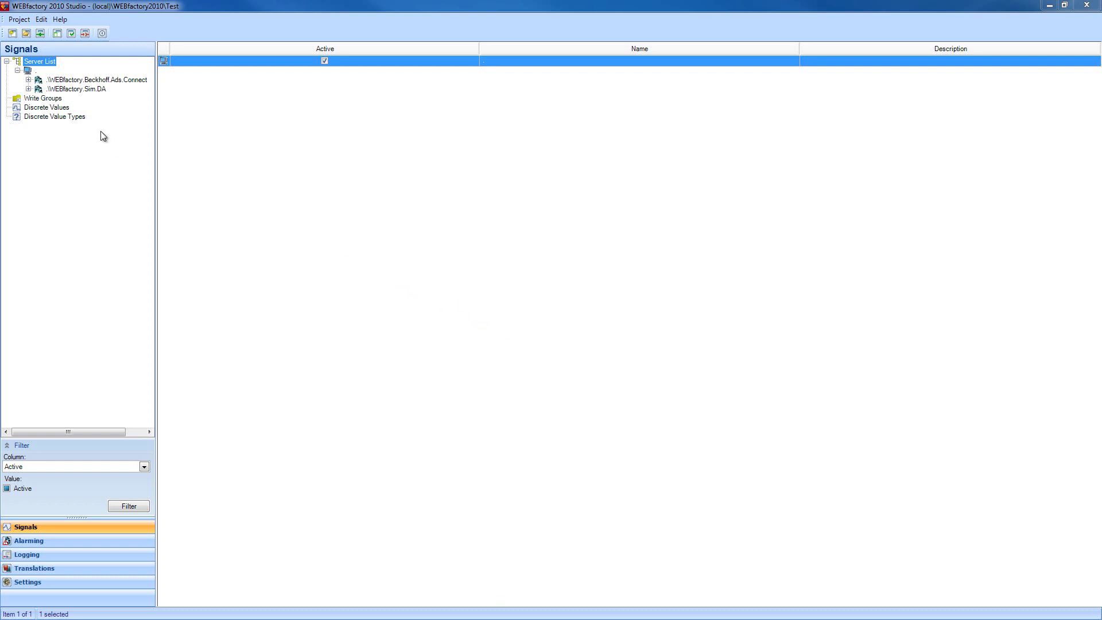
- Select the local computer node to list its Beckhoff ADS and Sim.DA connectors
{"action": "left_click", "coordinate": [33, 71]}
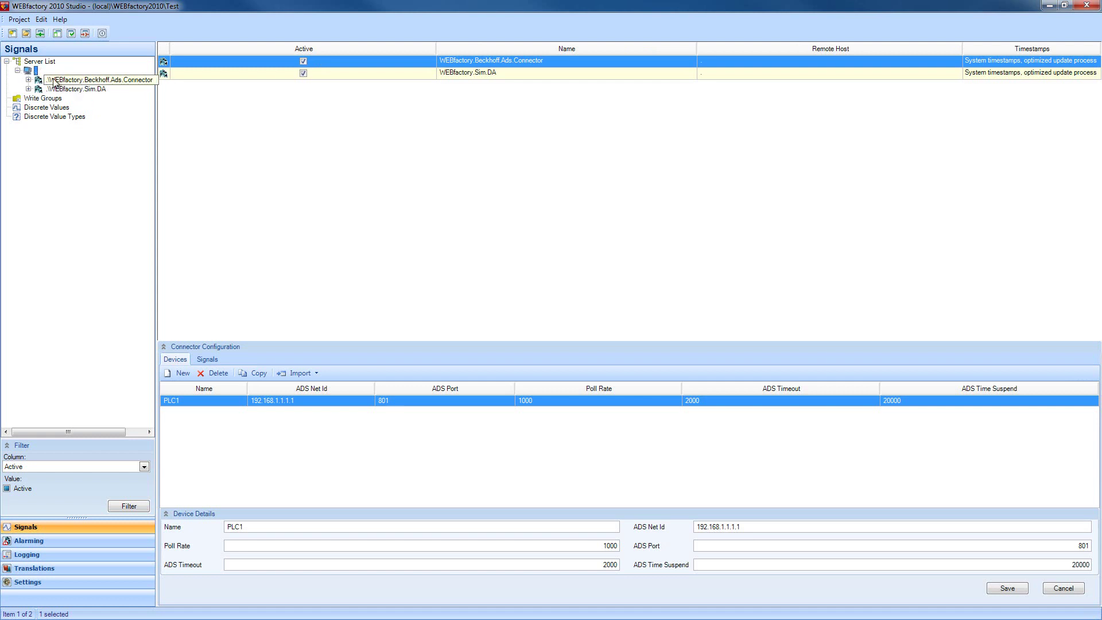
- Add a WEBfactory Modbus Connector to the local computer's server list
{"action": "right_click", "coordinate": [36, 70]}
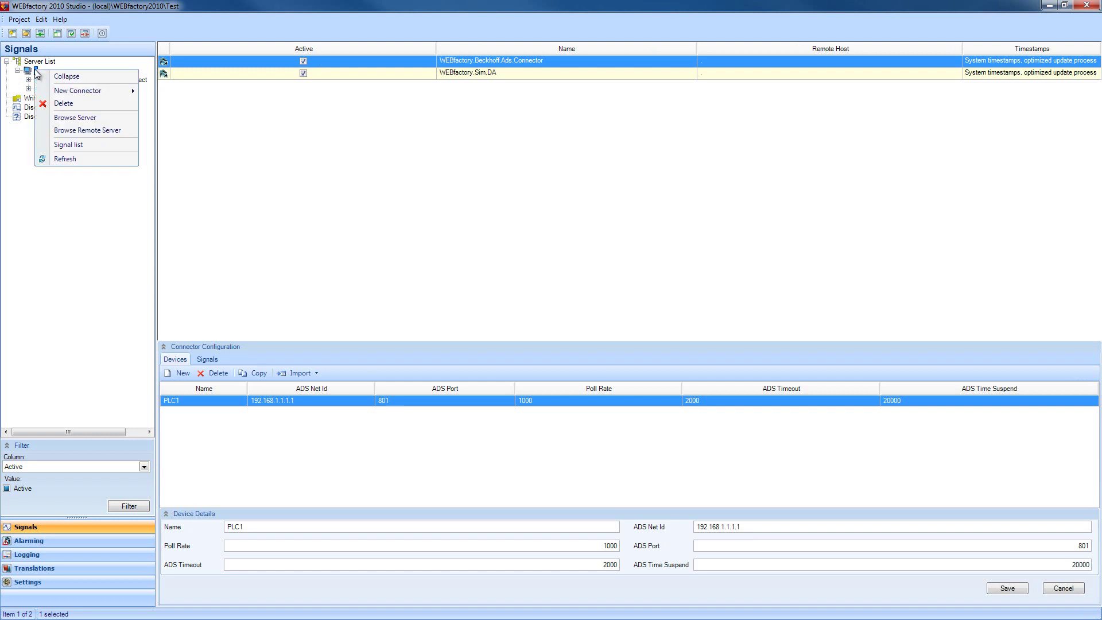
{"action": "mouse_move", "coordinate": [88, 93]}
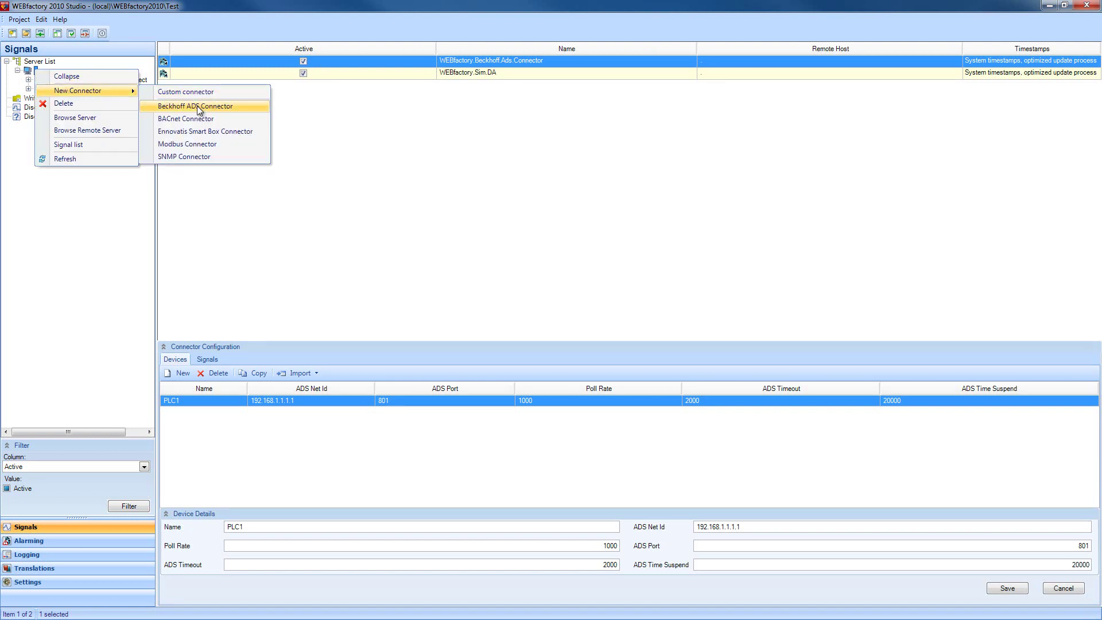
{"action": "left_click", "coordinate": [233, 144]}
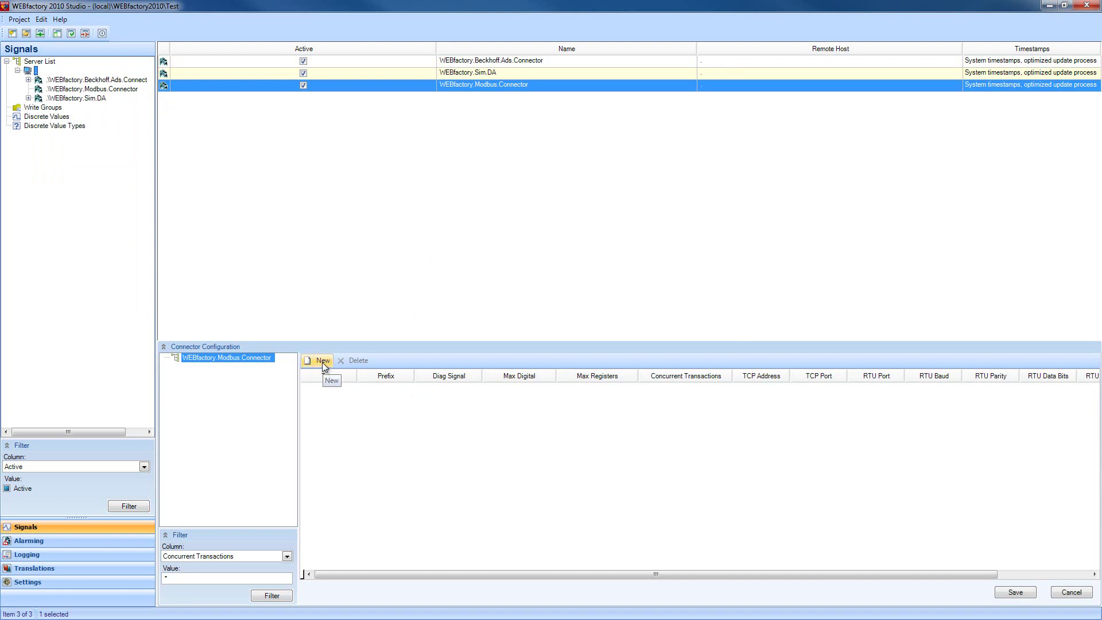
- Create a new Modbus device of type TCP at IP 10.0.0.1, port 502
{"action": "left_click", "coordinate": [354, 365]}
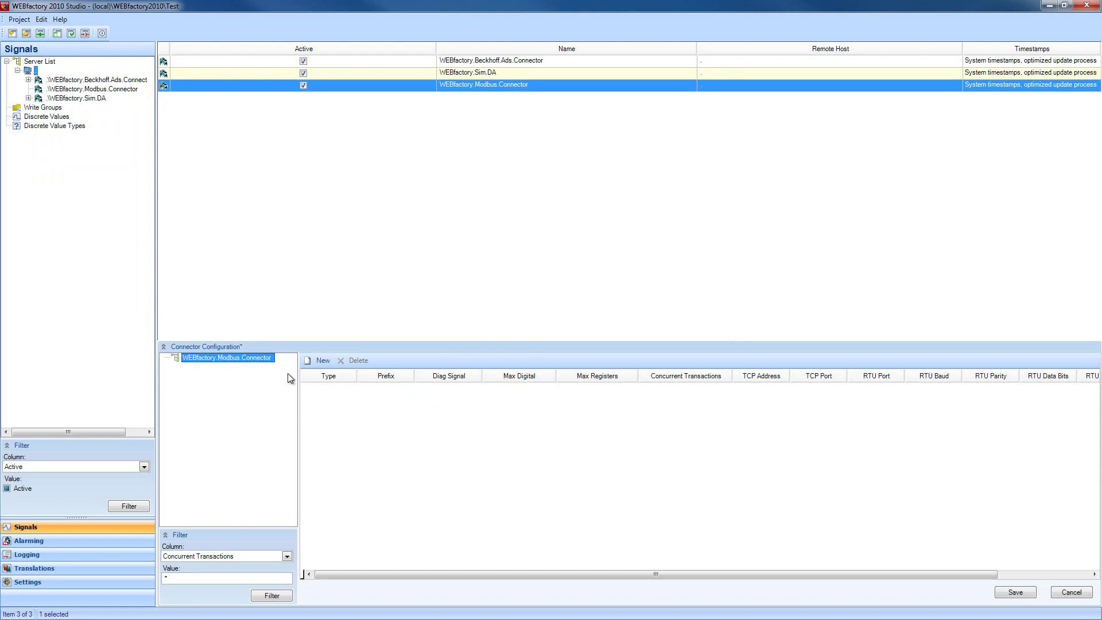
{"action": "left_click", "coordinate": [317, 361]}
{"action": "left_click_drag", "start_coordinate": [501, 230], "coordinate": [443, 133]}
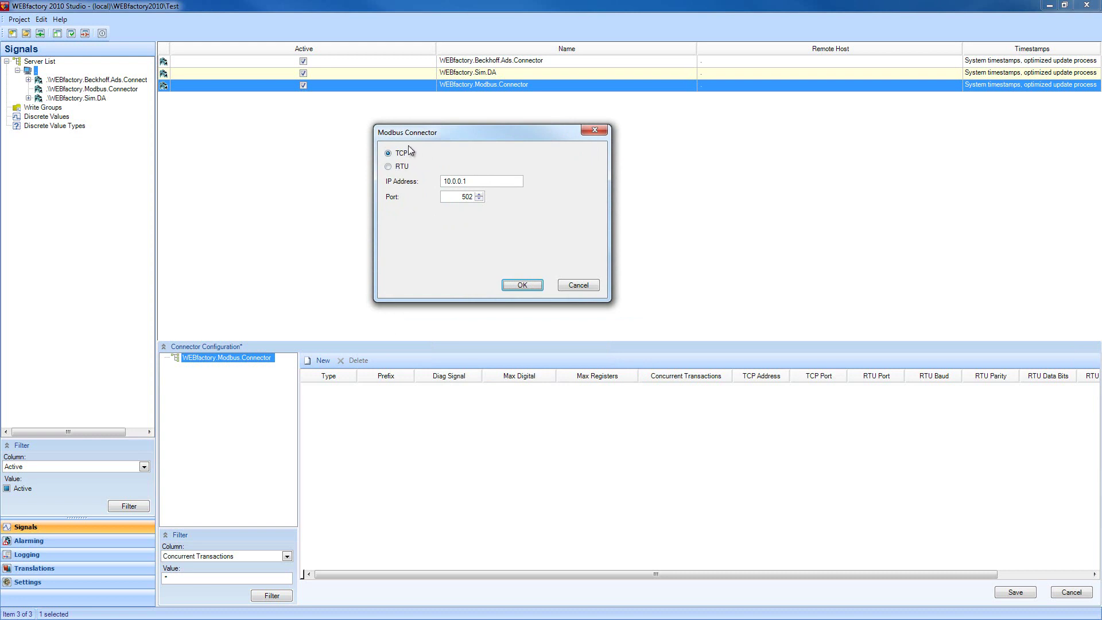
{"action": "left_click", "coordinate": [388, 167]}
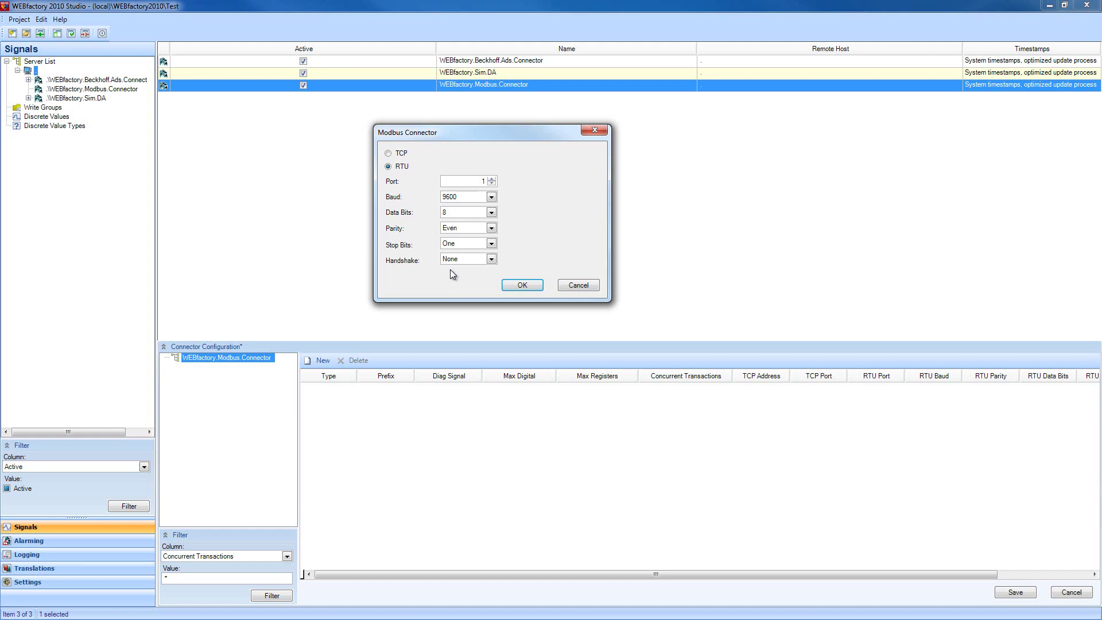
{"action": "left_click", "coordinate": [402, 153]}
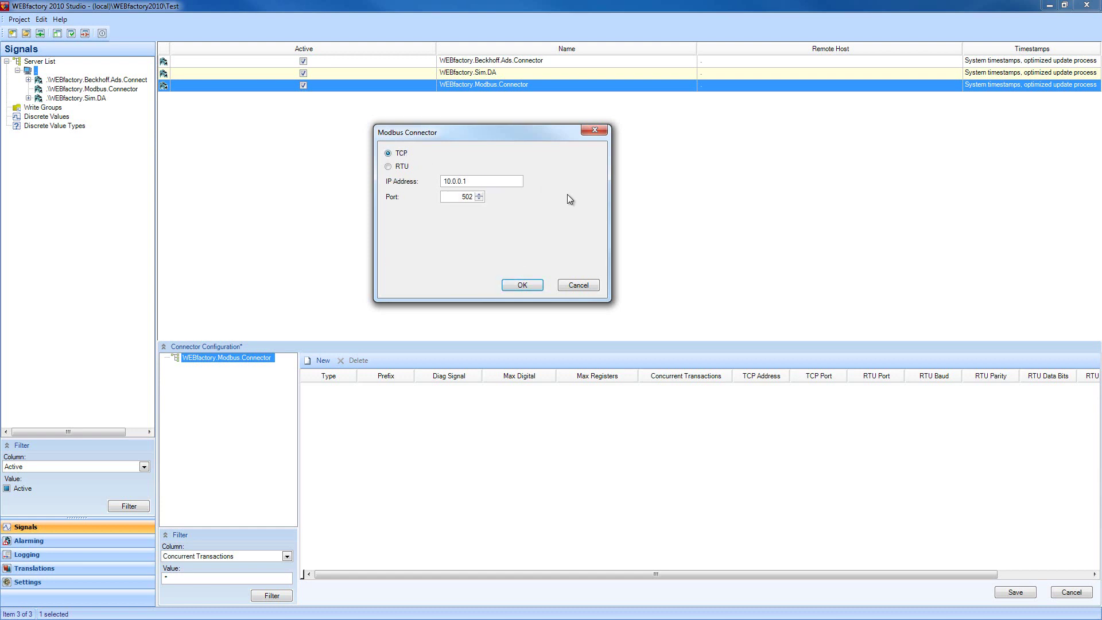
{"action": "left_click", "coordinate": [522, 287]}
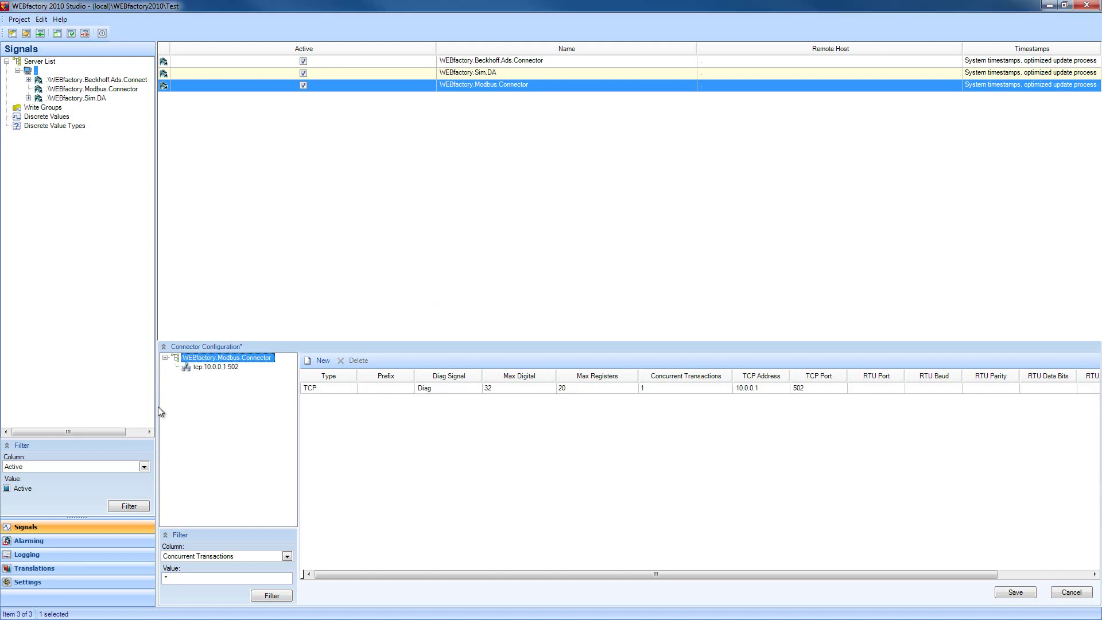
- Add substation Unit ID 1 under tcp:10.0.0.1:502 and review its four register groups and poll periods
{"action": "left_click", "coordinate": [202, 370]}
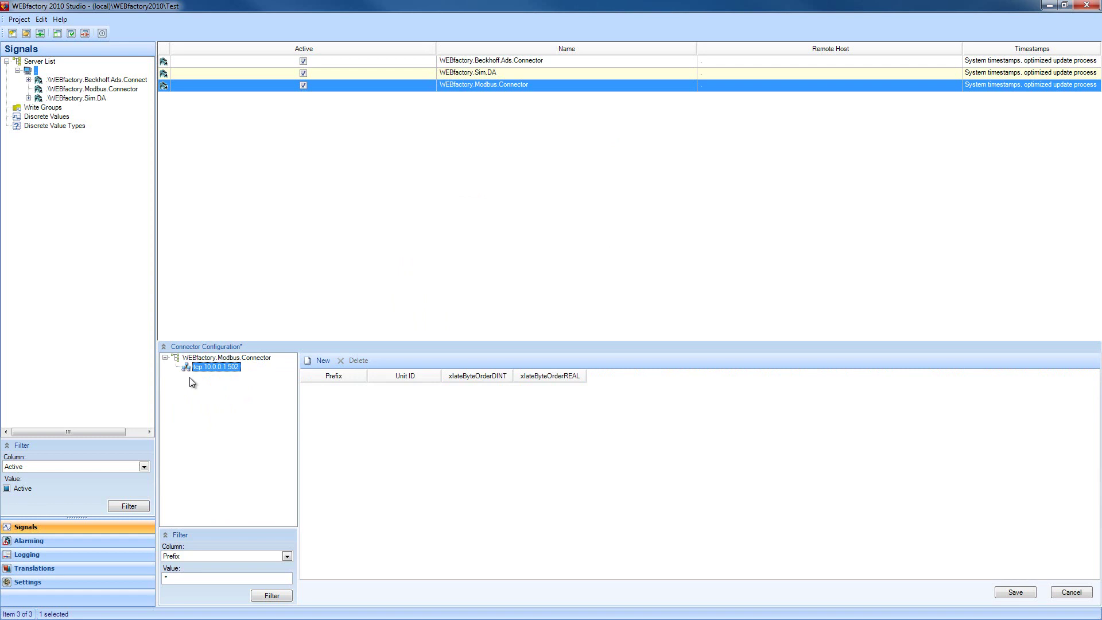
{"action": "left_click", "coordinate": [317, 360]}
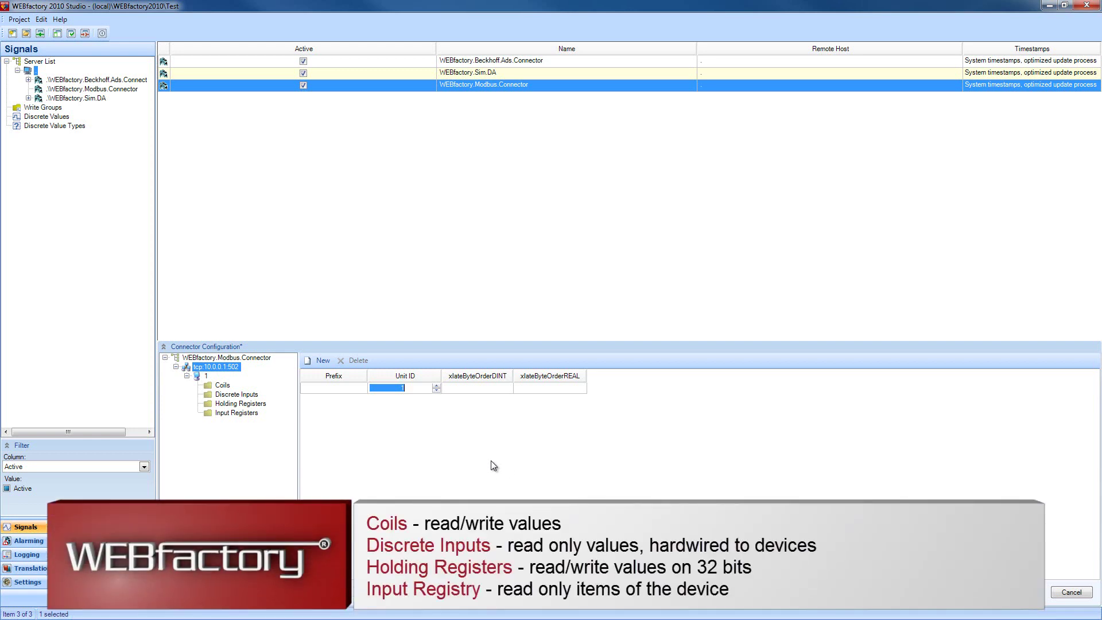
{"action": "left_click", "coordinate": [225, 384]}
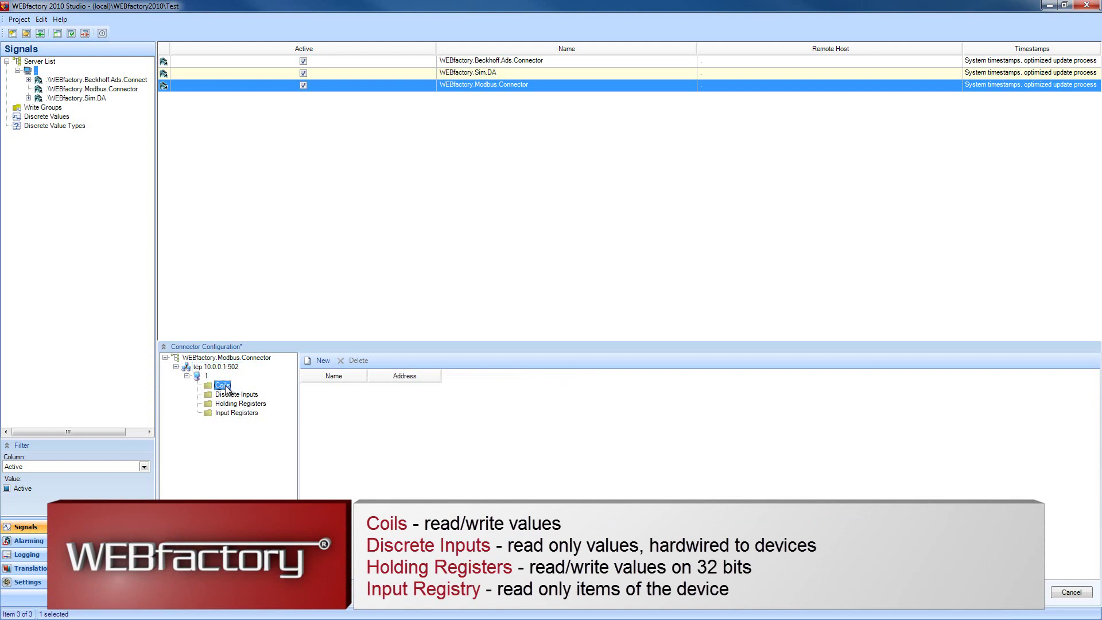
{"action": "left_click", "coordinate": [235, 396]}
{"action": "left_click", "coordinate": [233, 405]}
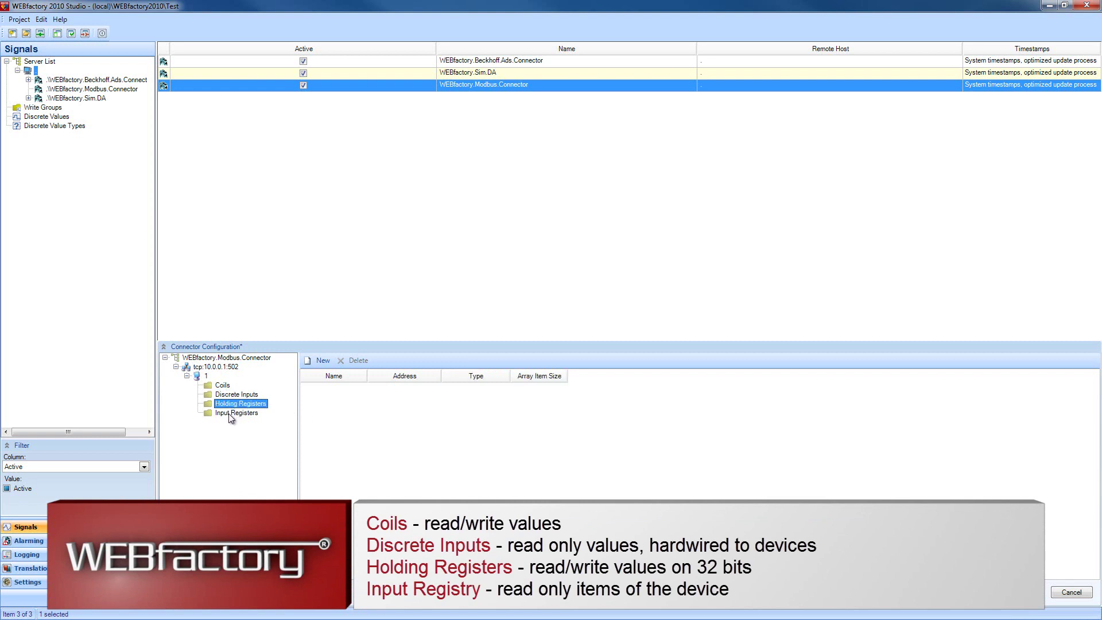
{"action": "left_click", "coordinate": [230, 413]}
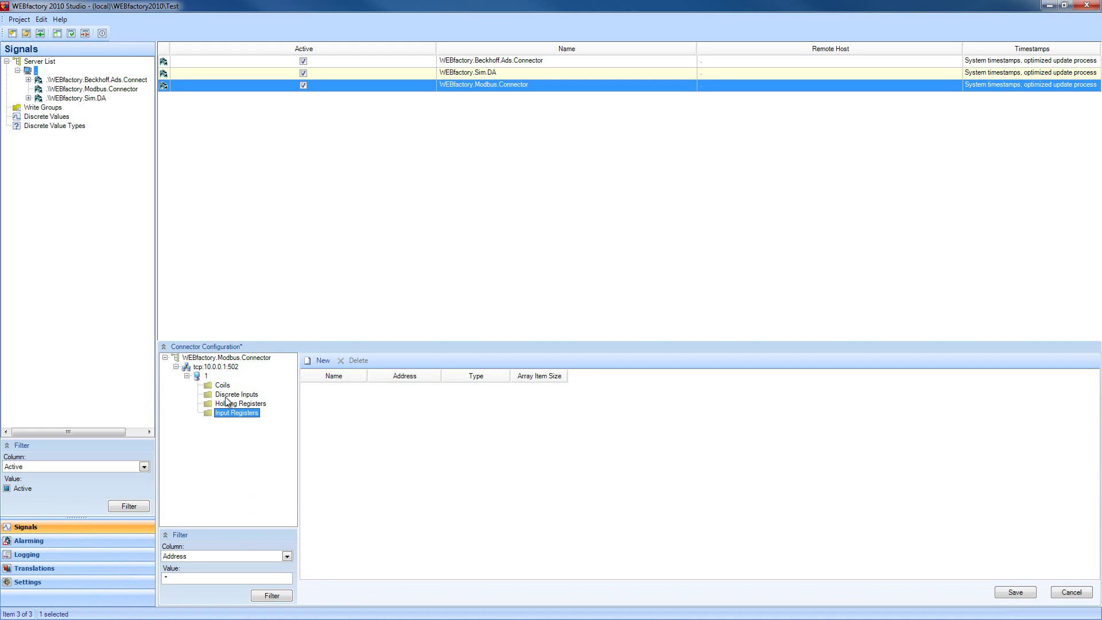
{"action": "left_click", "coordinate": [206, 375]}
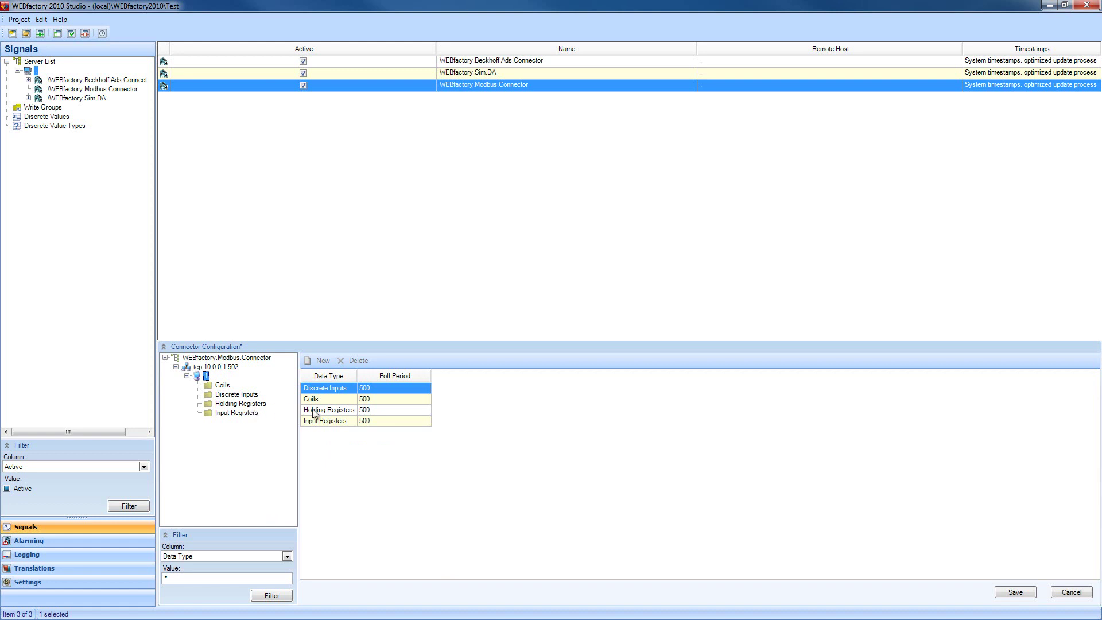
- Add two signals each to Coils, Discrete Inputs, Holding Registers and Input Registers (Signal1–Signal8)
{"action": "left_click", "coordinate": [223, 386]}
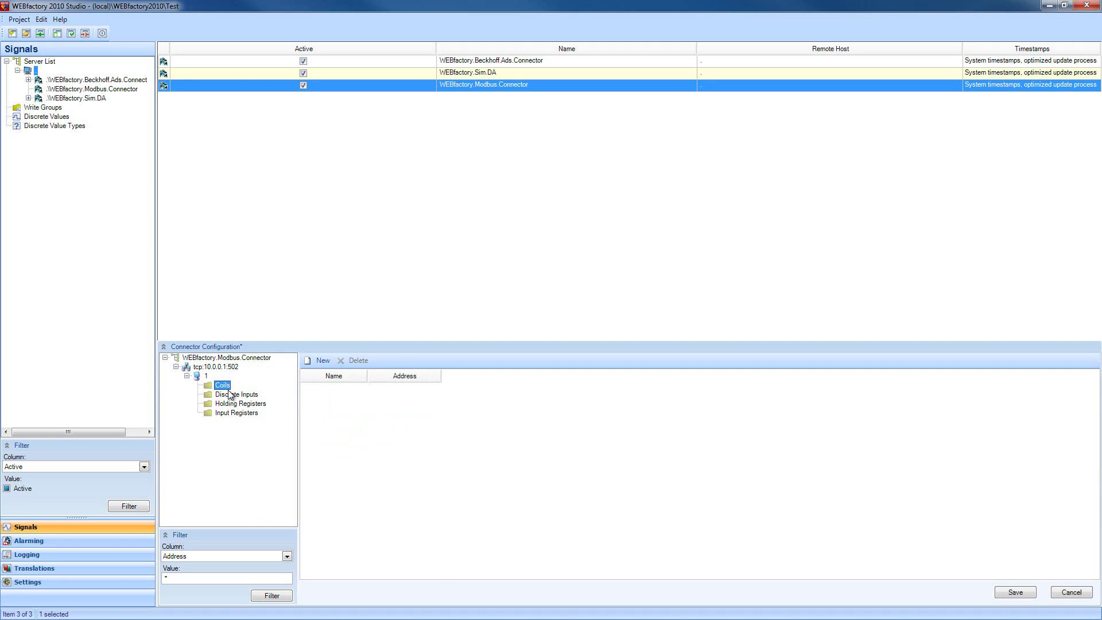
{"action": "left_click", "coordinate": [319, 360]}
{"action": "left_click", "coordinate": [319, 361]}
{"action": "left_click", "coordinate": [239, 395]}
{"action": "left_click", "coordinate": [316, 362]}
{"action": "left_click", "coordinate": [315, 360]}
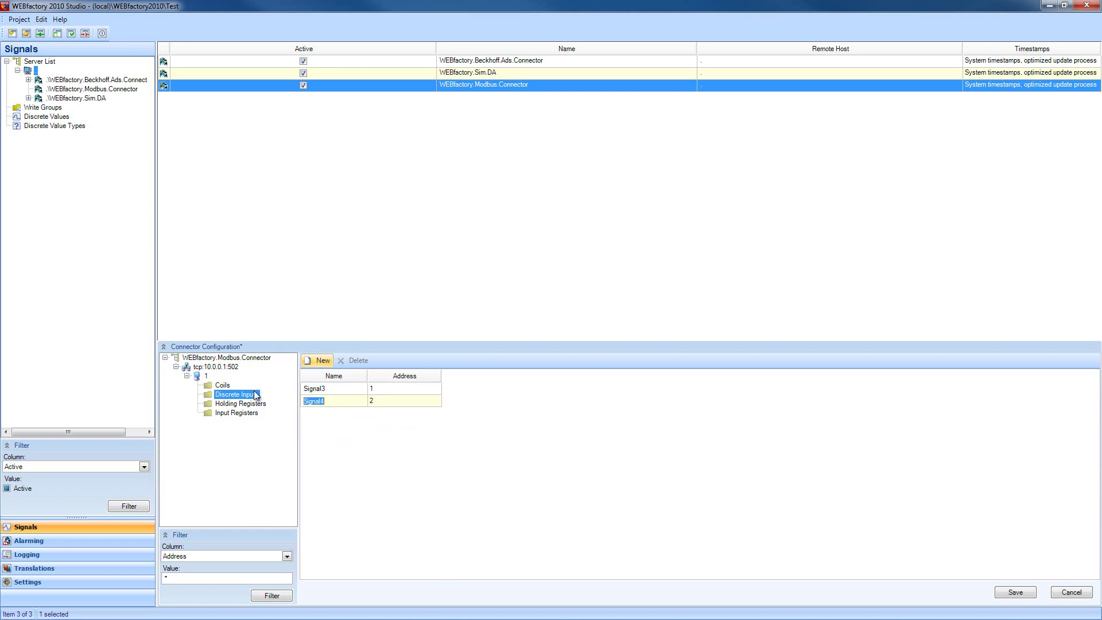
{"action": "left_click", "coordinate": [253, 405]}
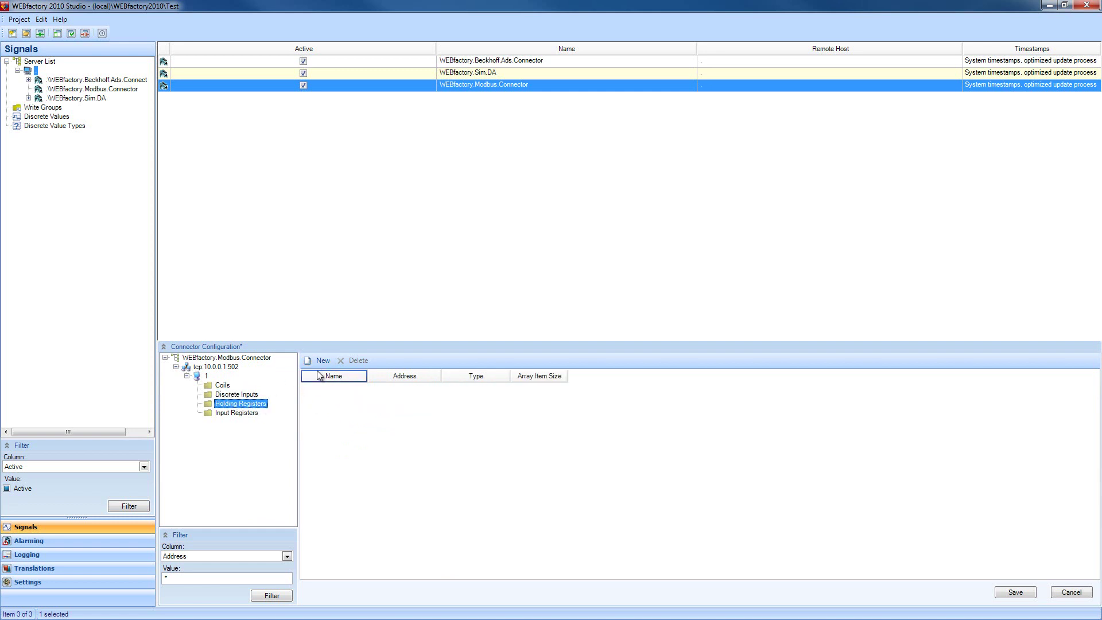
{"action": "left_click", "coordinate": [318, 363]}
{"action": "left_click", "coordinate": [318, 363]}
{"action": "left_click", "coordinate": [252, 413]}
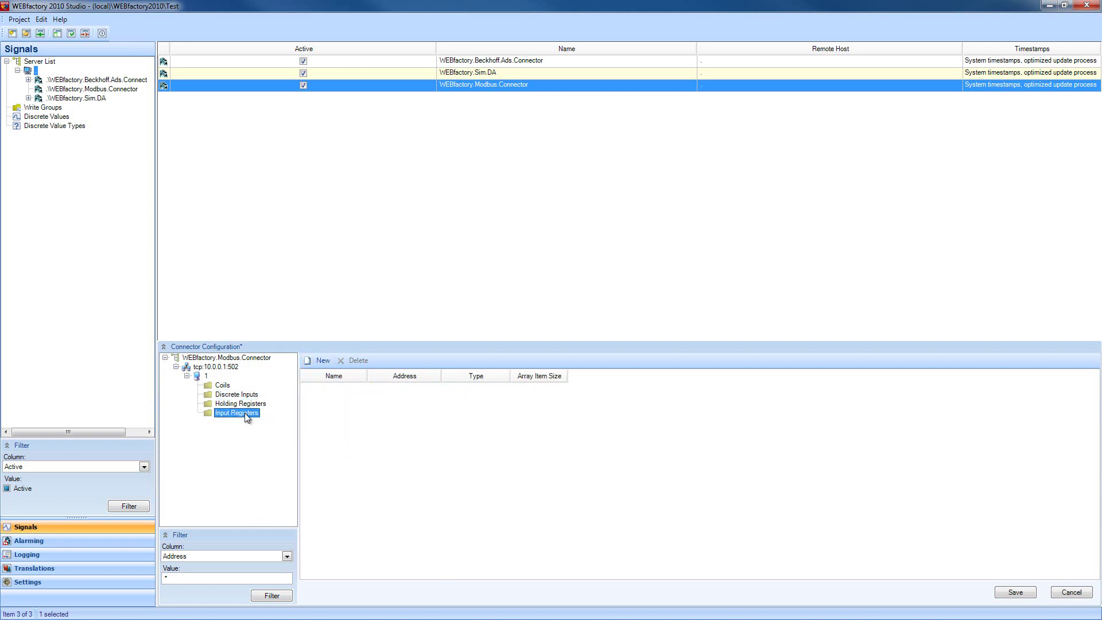
{"action": "left_click", "coordinate": [315, 362]}
{"action": "left_click", "coordinate": [316, 361]}
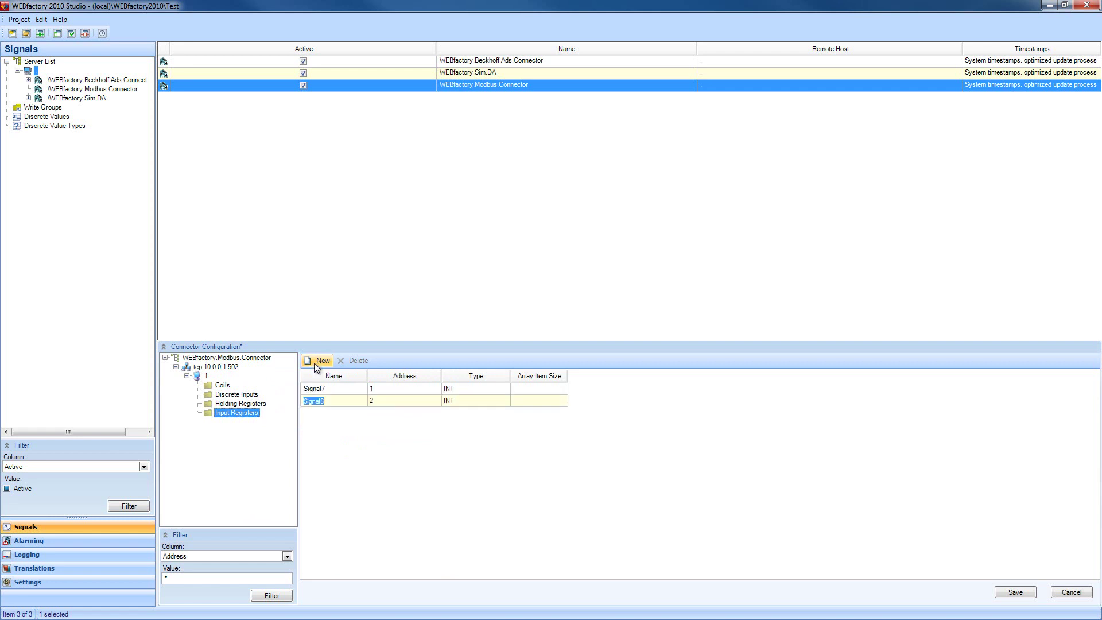
- Check the Coils signal addresses, save the configuration, then review the Discrete Inputs signals
{"action": "left_click", "coordinate": [224, 385]}
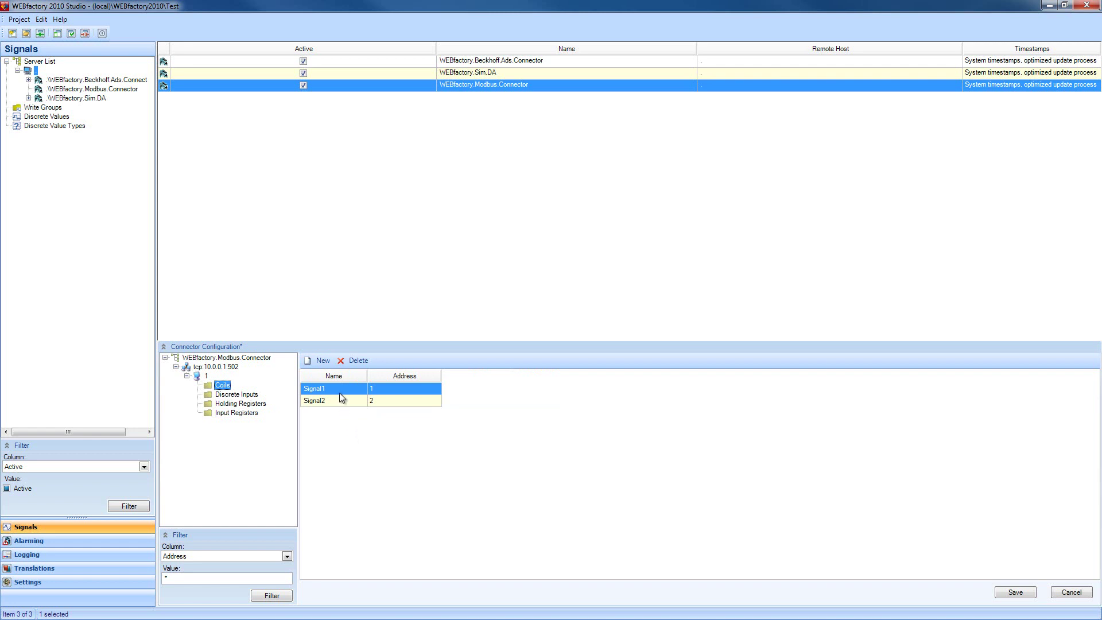
{"action": "left_click", "coordinate": [399, 388]}
{"action": "key", "text": "Escape"}
{"action": "left_click", "coordinate": [1021, 592]}
{"action": "left_click", "coordinate": [231, 395]}
{"action": "left_click", "coordinate": [227, 405]}
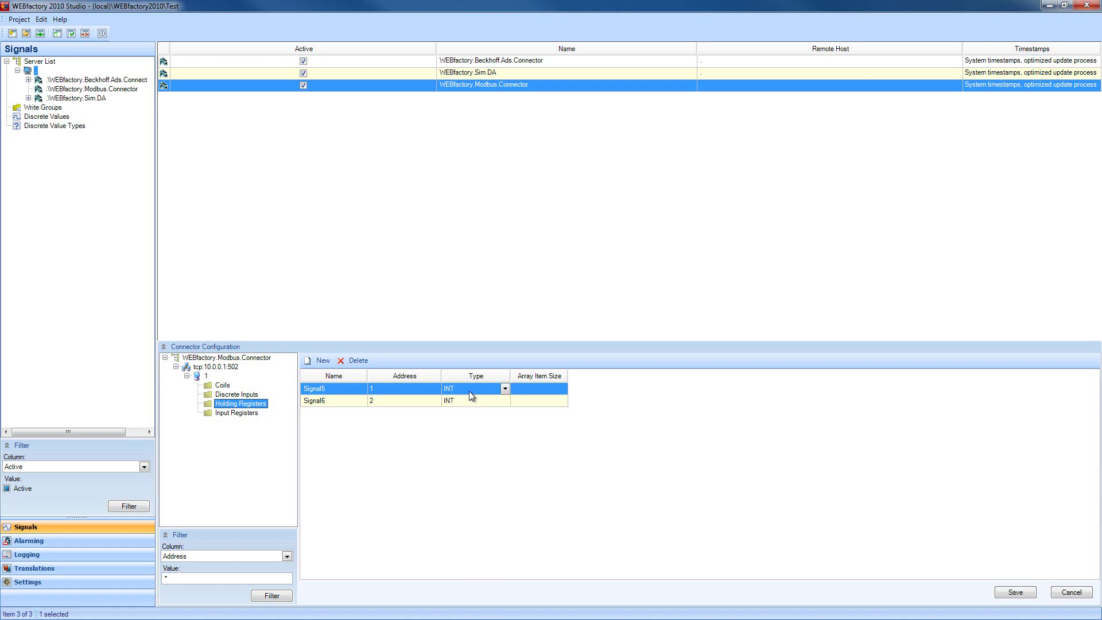
- Add Signal9 and Signal10 to Holding Registers and make Signal6 an ARRAY of size 4
{"action": "left_click", "coordinate": [322, 361]}
{"action": "left_click", "coordinate": [323, 361]}
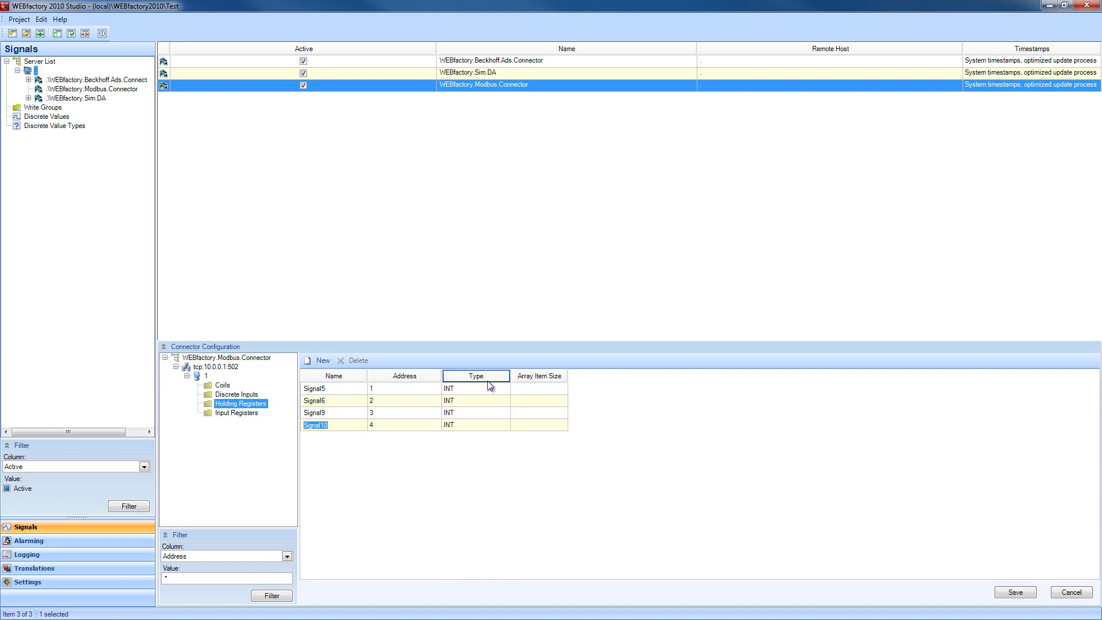
{"action": "left_click", "coordinate": [454, 388]}
{"action": "left_click", "coordinate": [505, 402]}
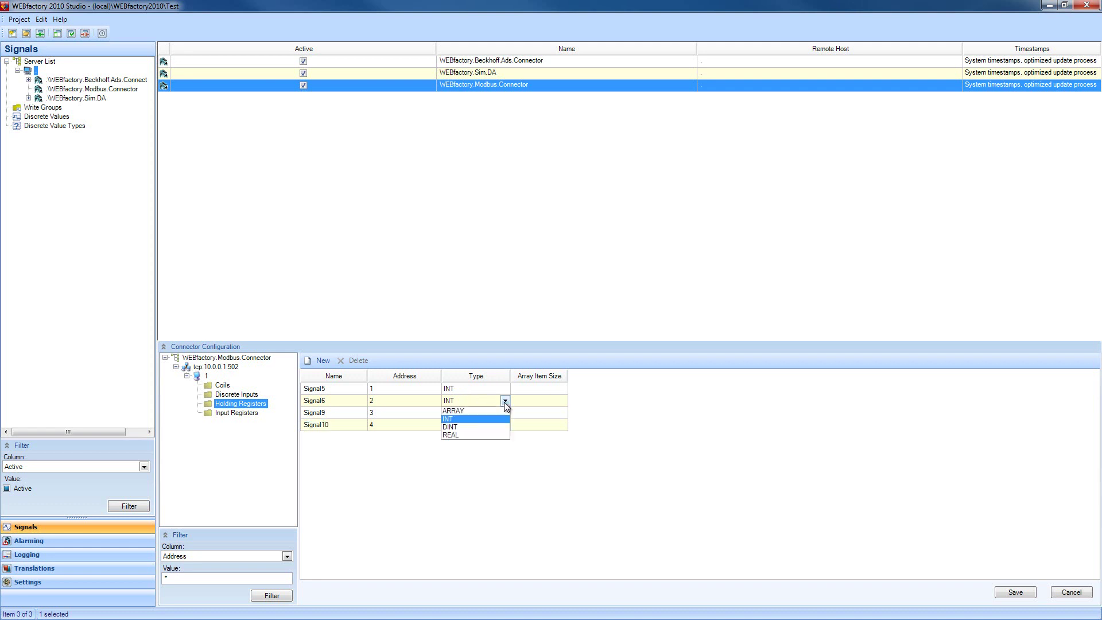
{"action": "left_click", "coordinate": [476, 411]}
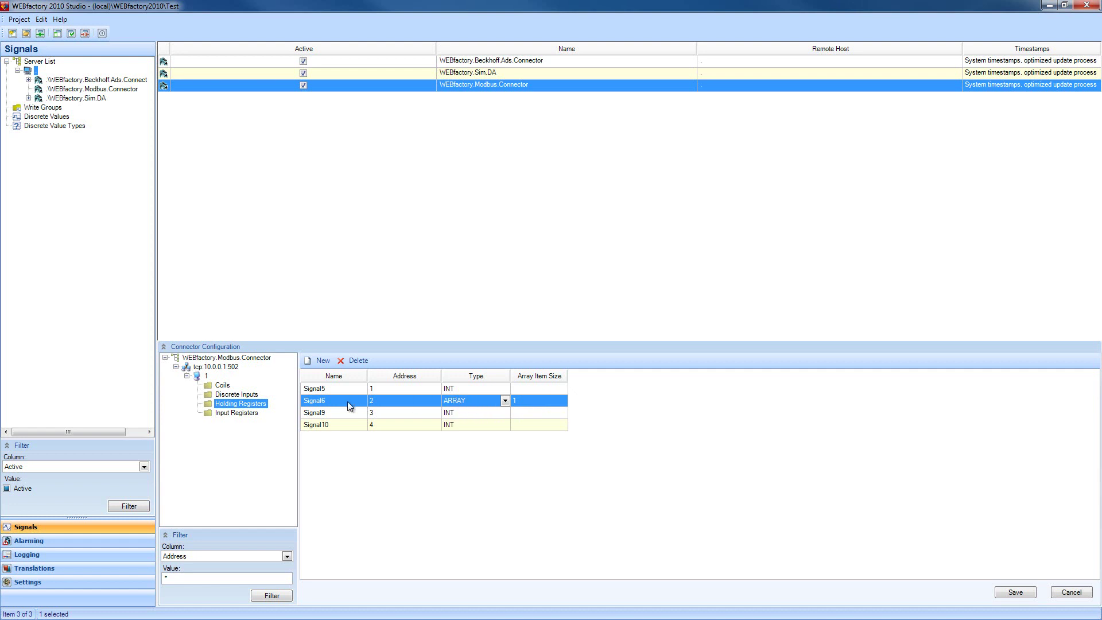
{"action": "left_click", "coordinate": [527, 401]}
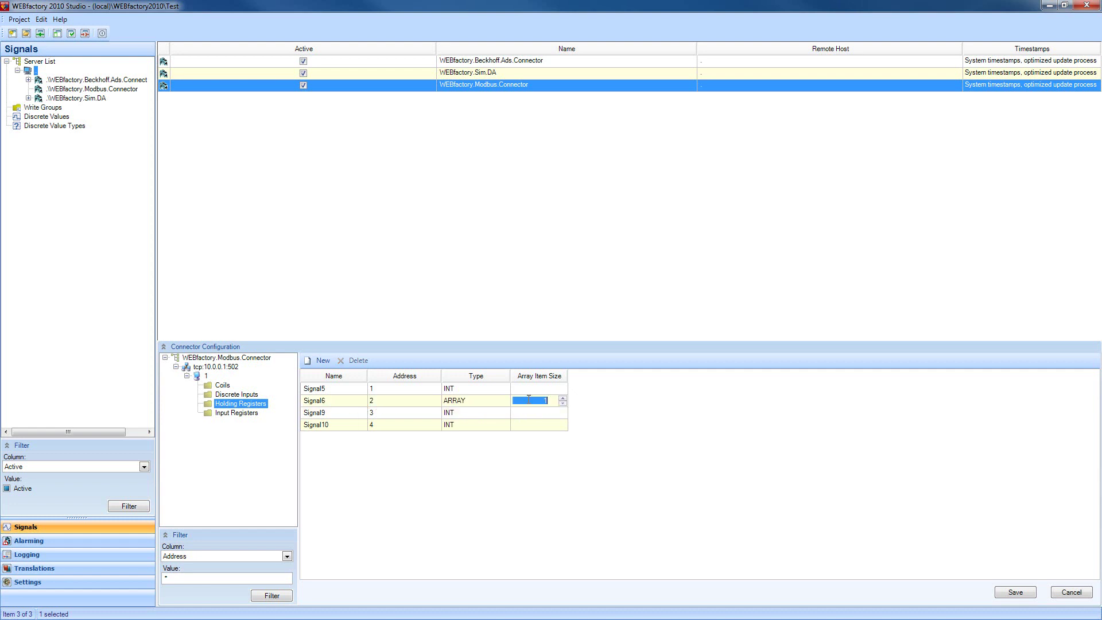
{"action": "left_click", "coordinate": [551, 401]}
- Set Signal9 to DINT and Signal10 to REAL, then save
{"action": "left_click", "coordinate": [505, 413]}
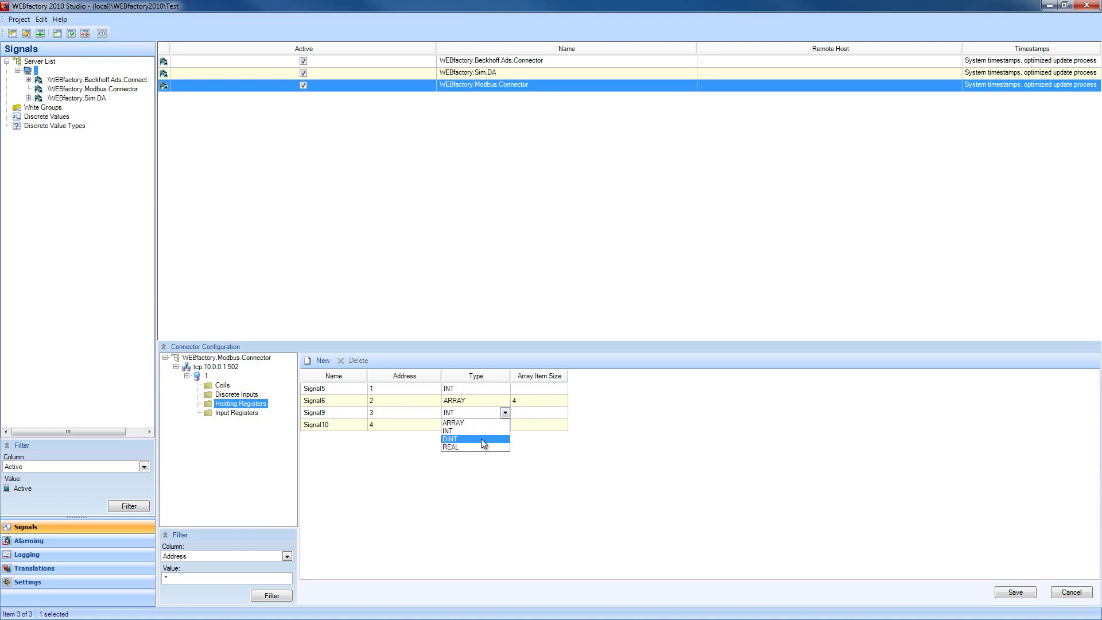
{"action": "left_click", "coordinate": [481, 438]}
{"action": "left_click", "coordinate": [504, 424]}
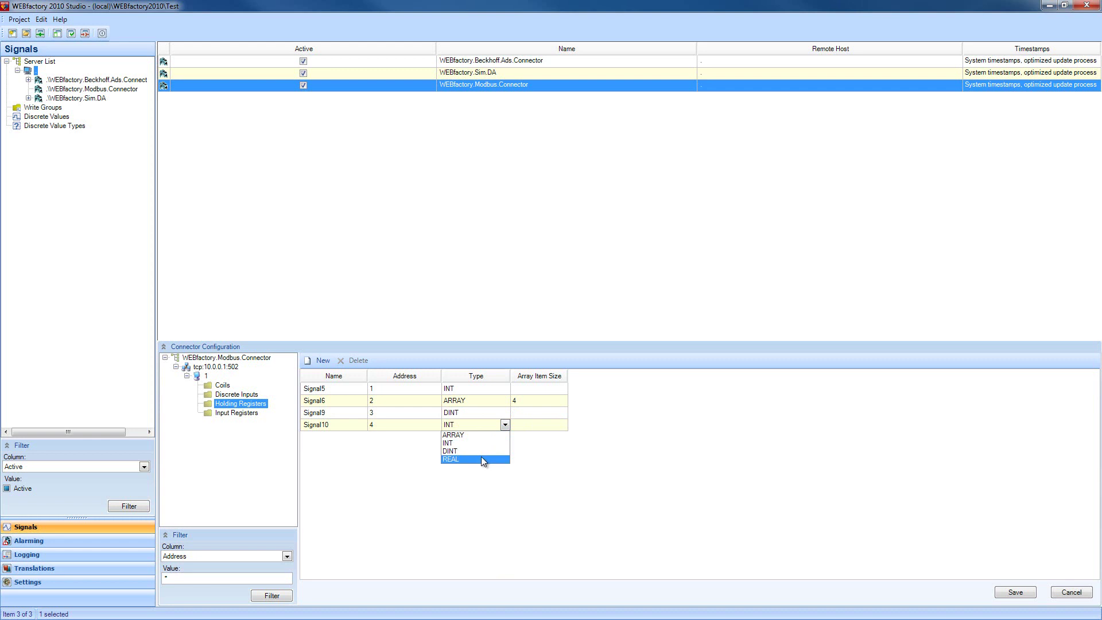
{"action": "left_click", "coordinate": [483, 458]}
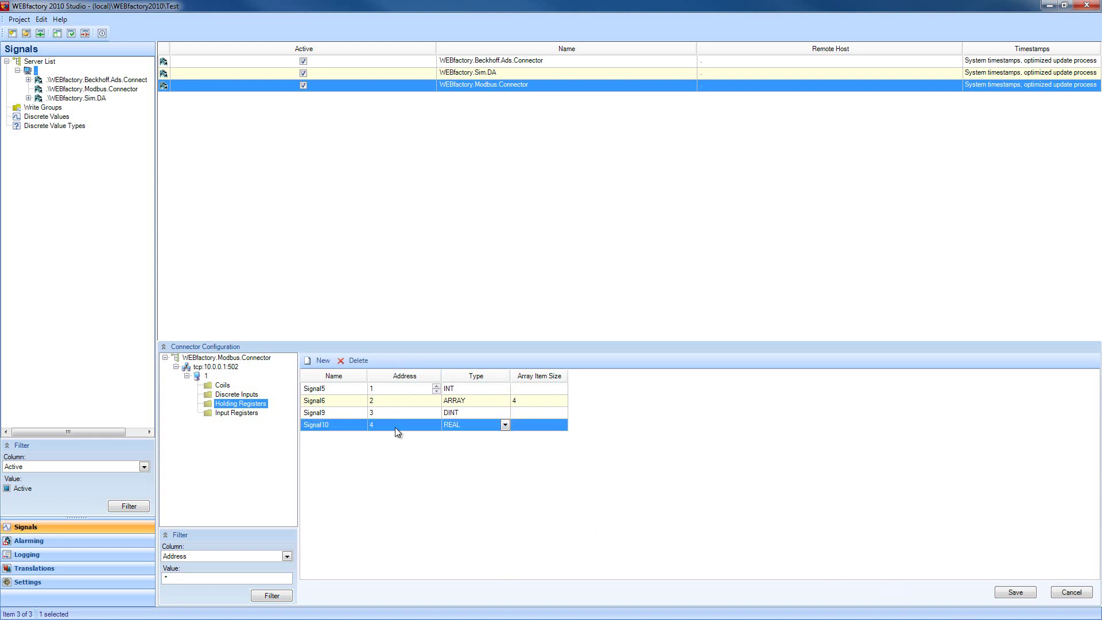
{"action": "left_click", "coordinate": [1007, 593]}
- Add a second substation with Unit ID 2 under the tcp:10.0.0.1:502 device
{"action": "left_click", "coordinate": [217, 368]}
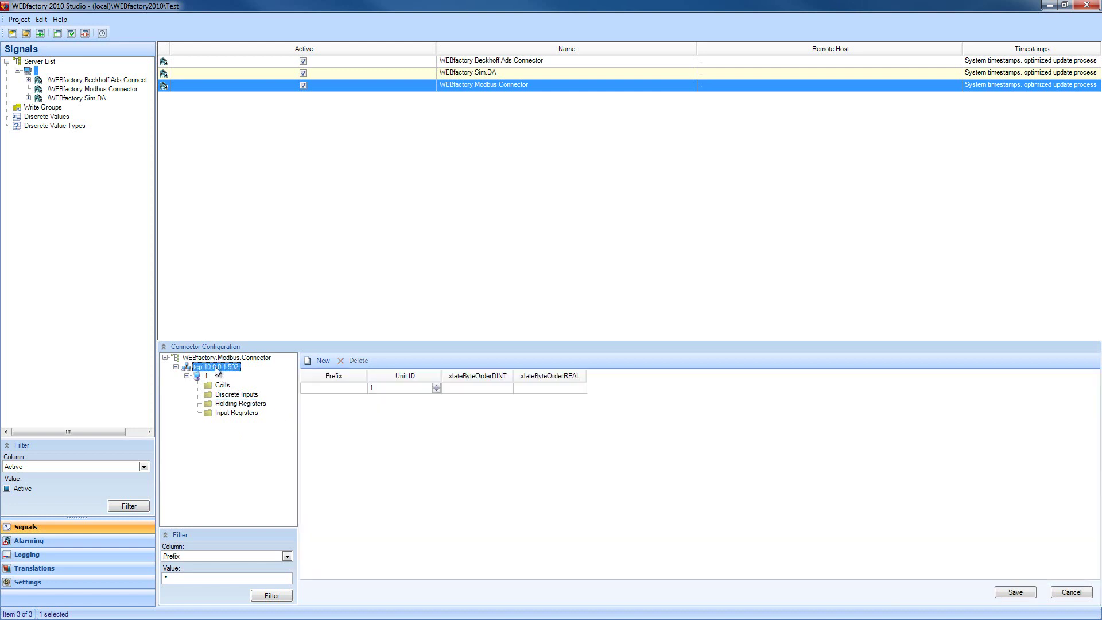
{"action": "left_click", "coordinate": [326, 363]}
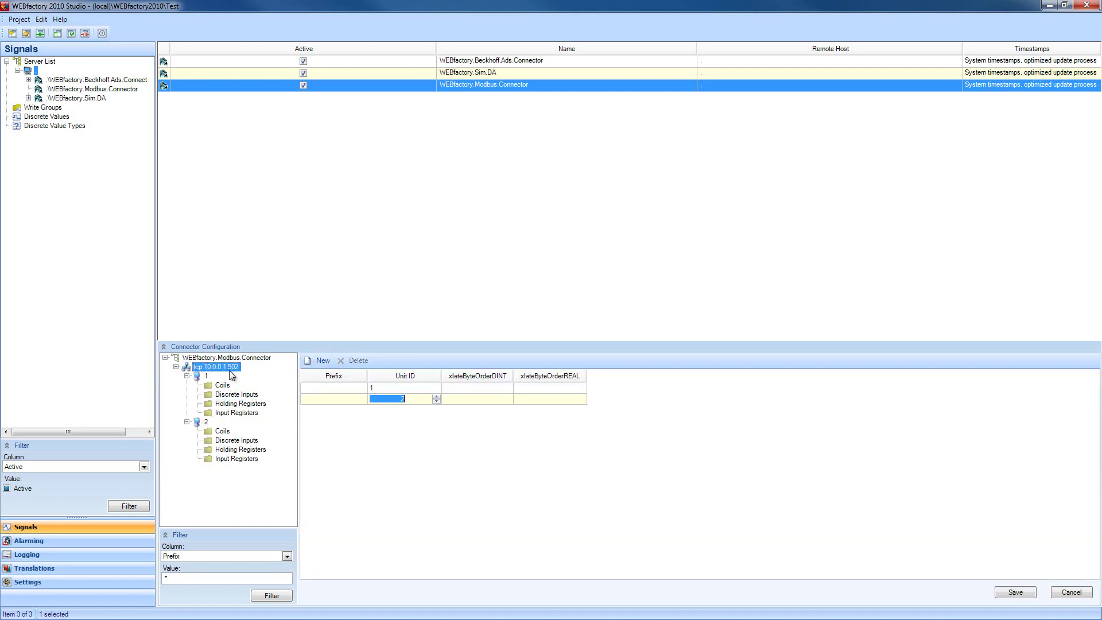
{"action": "left_click", "coordinate": [206, 376]}
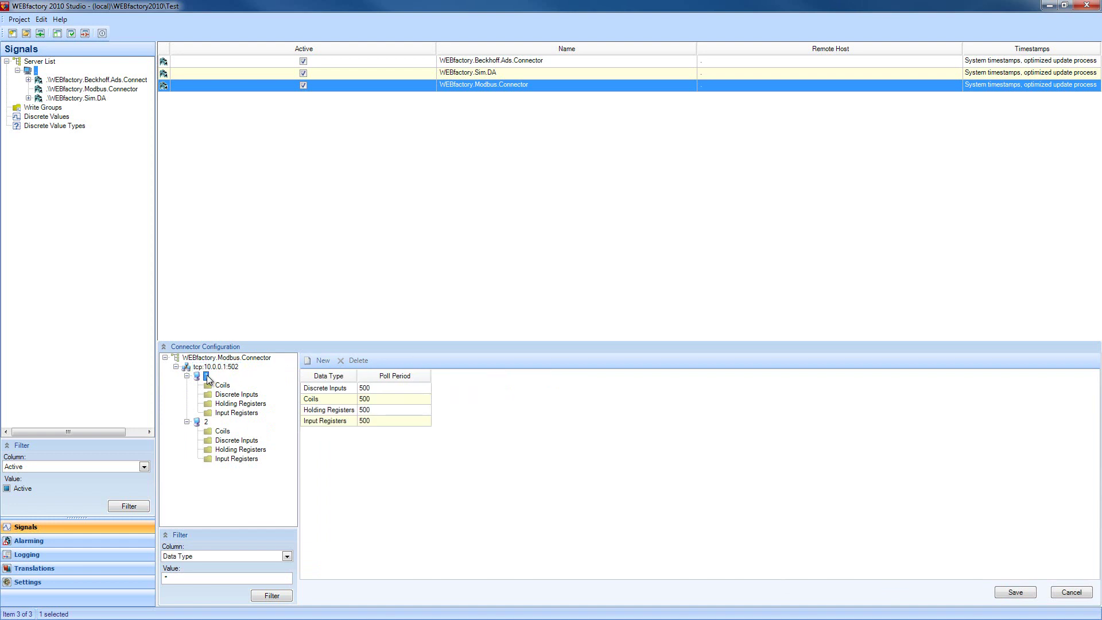
{"action": "left_click", "coordinate": [209, 367]}
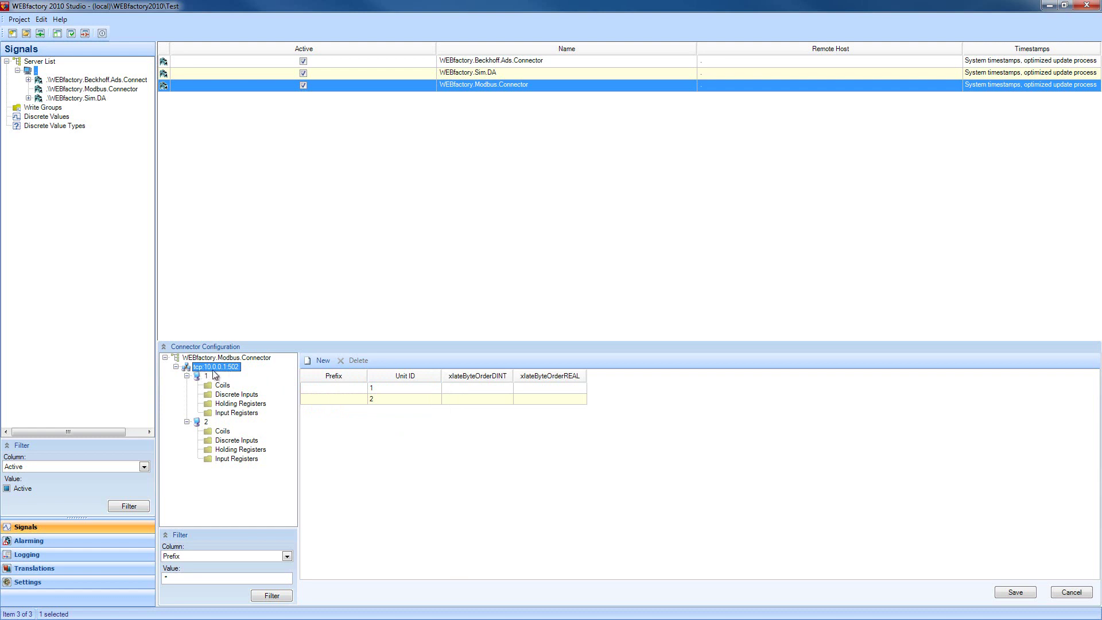
- Verify the substations' Unit IDs 1 and 2, save, and select the Modbus connector
{"action": "left_click", "coordinate": [349, 389]}
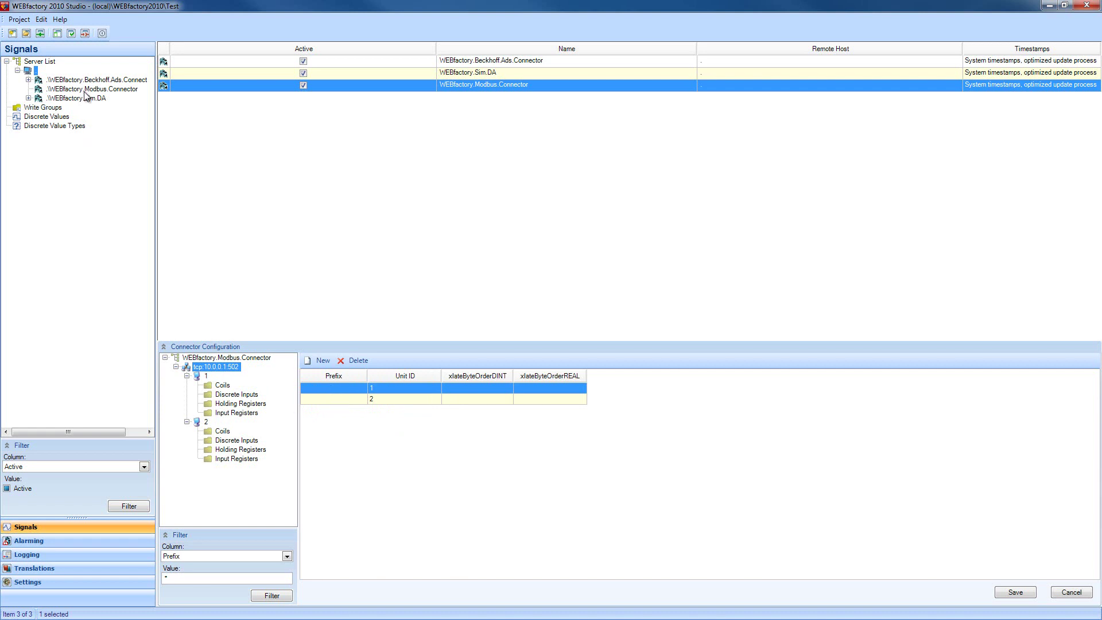
{"action": "left_click", "coordinate": [374, 389]}
{"action": "left_click", "coordinate": [382, 398]}
{"action": "left_click", "coordinate": [1013, 592]}
{"action": "left_click", "coordinate": [114, 89]}
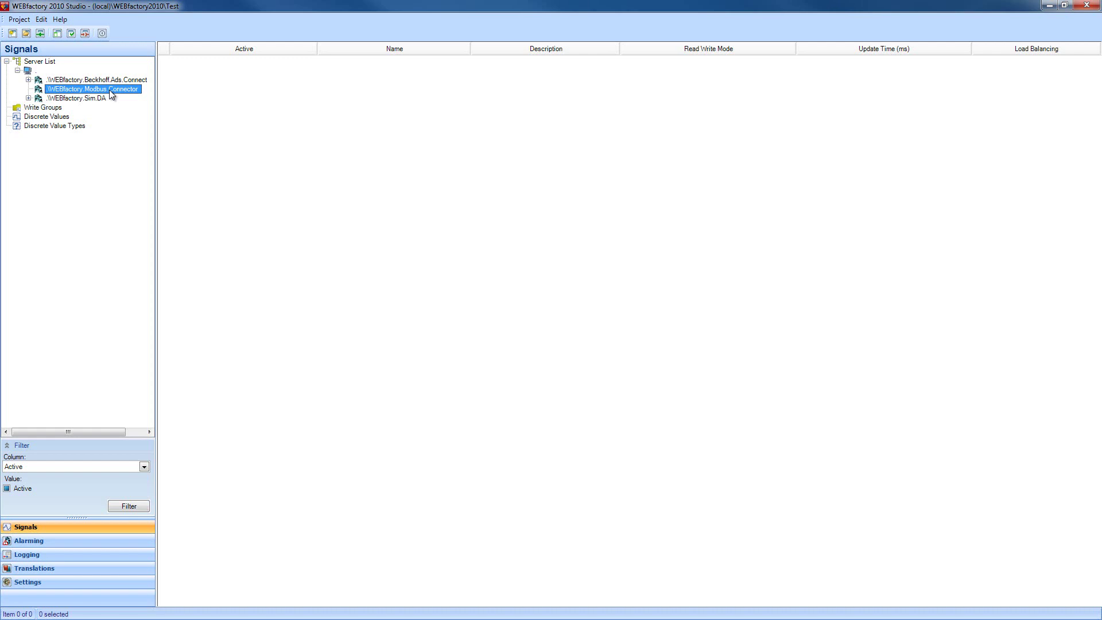
- Browse the Modbus connector and add all ten signals to a new destination group 'Group 1'
{"action": "right_click", "coordinate": [109, 90]}
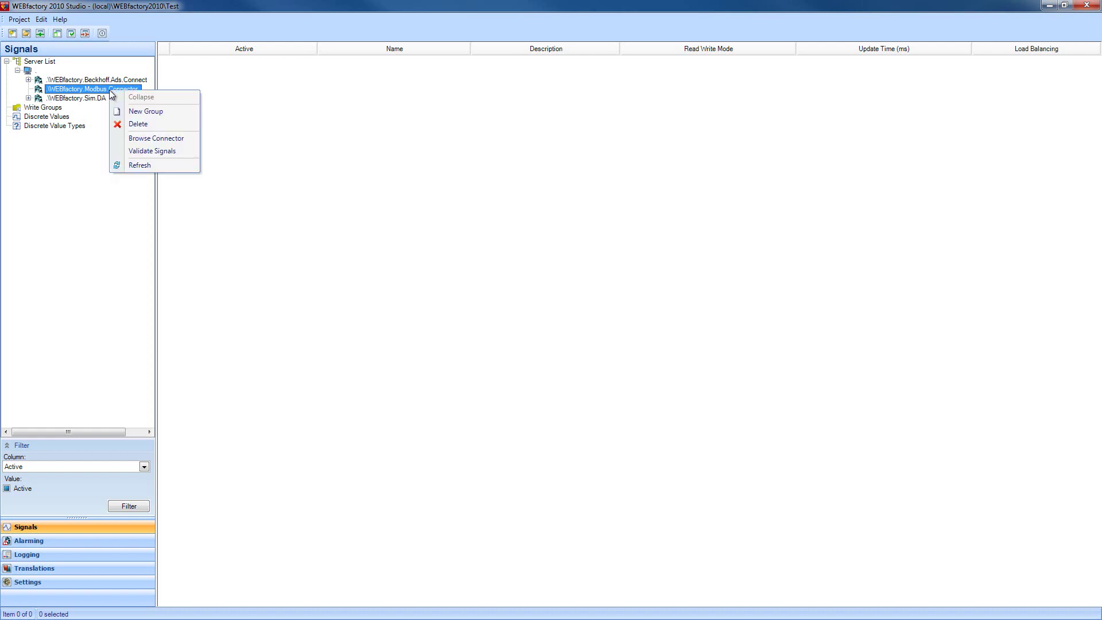
{"action": "left_click", "coordinate": [166, 143]}
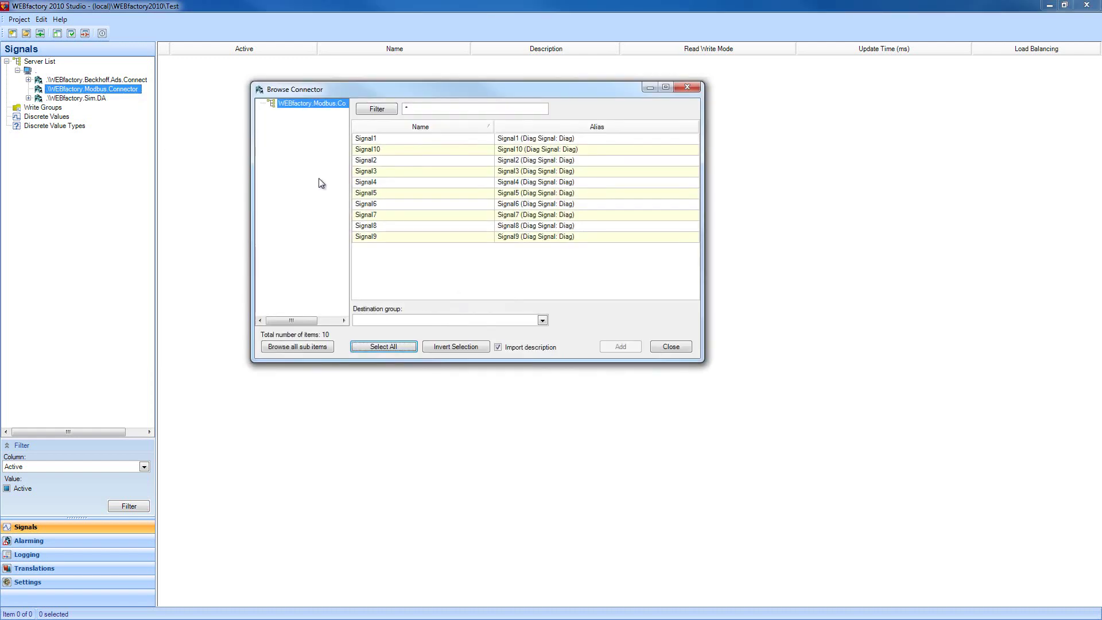
{"action": "left_click_drag", "start_coordinate": [312, 93], "coordinate": [332, 123]}
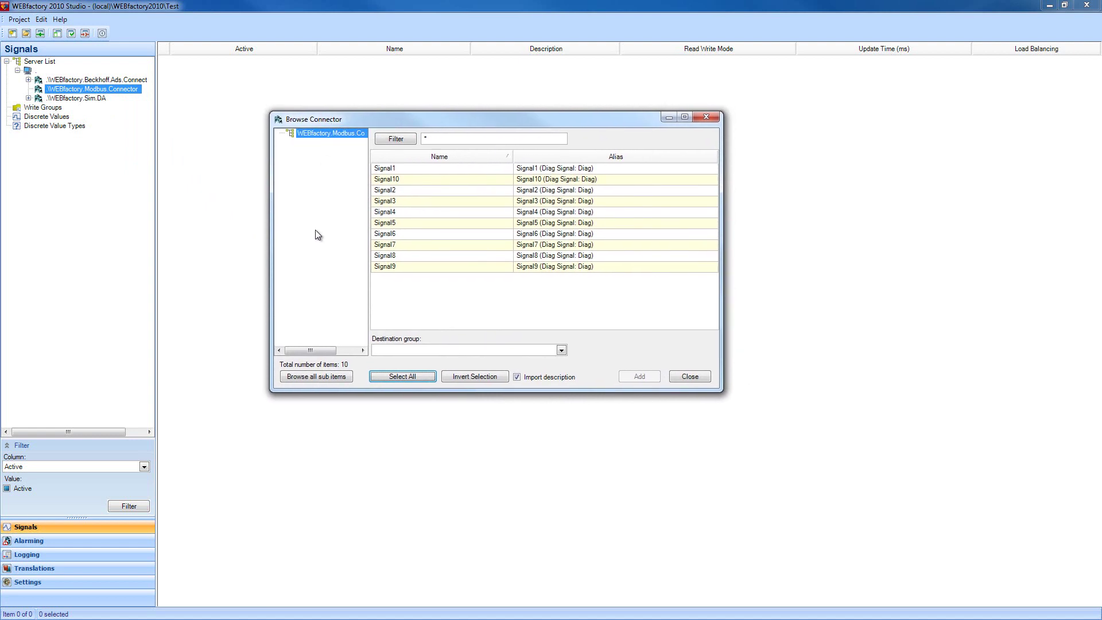
{"action": "left_click", "coordinate": [418, 168]}
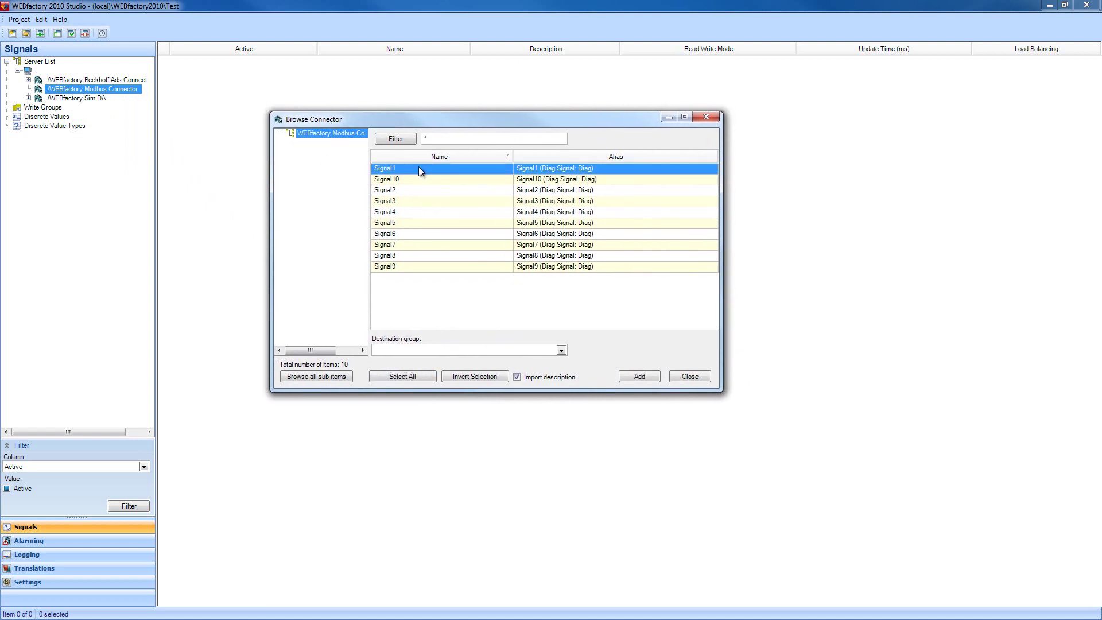
{"action": "left_click", "coordinate": [403, 376]}
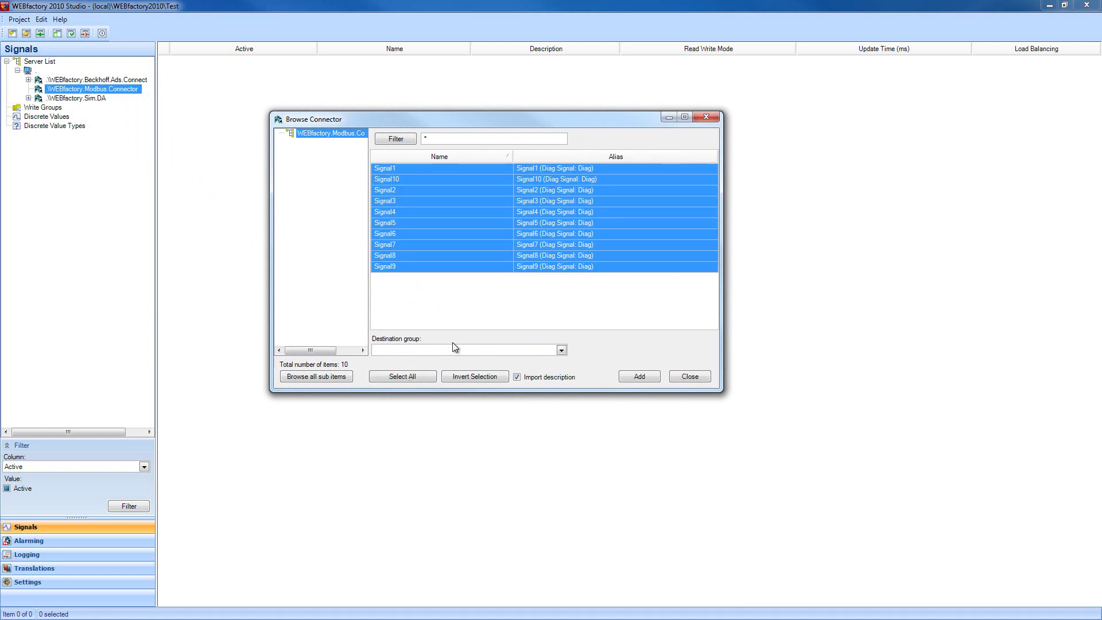
{"action": "type", "text": "Group 1"}
{"action": "left_click", "coordinate": [637, 376]}
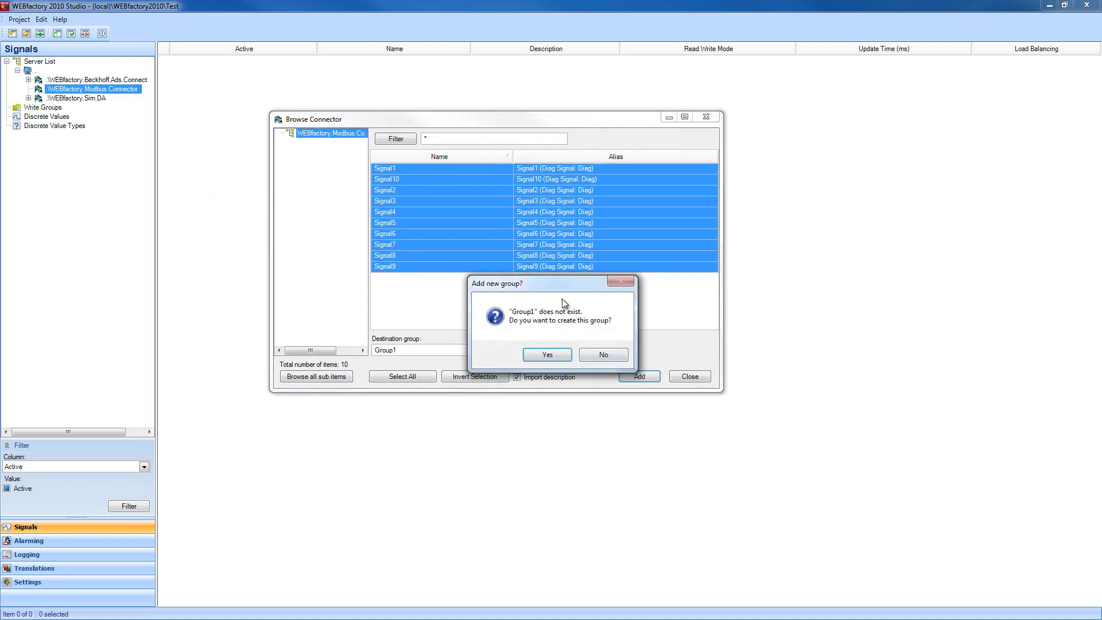
{"action": "left_click", "coordinate": [554, 355]}
{"action": "left_click", "coordinate": [700, 380]}
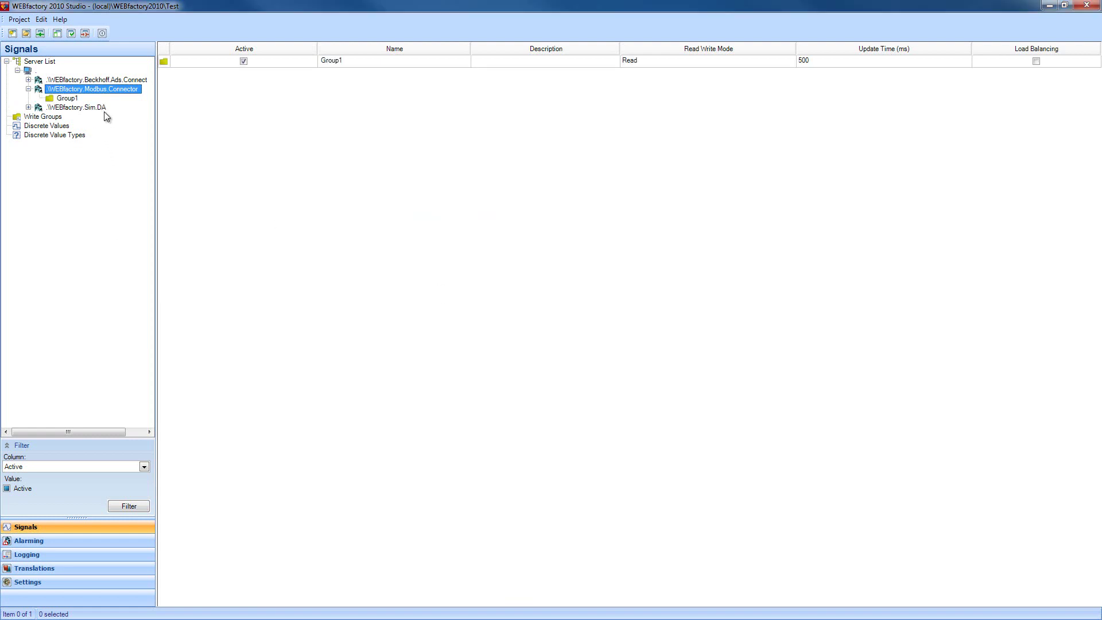
- Select Group1 under the Modbus connector to list its ten imported signals
{"action": "left_click", "coordinate": [68, 99]}
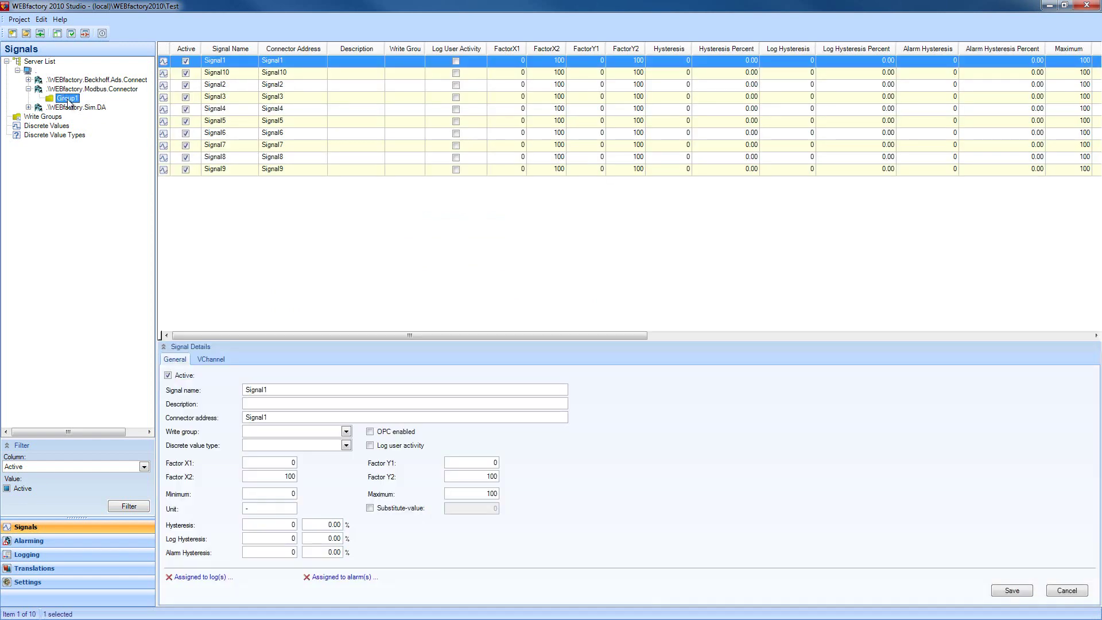